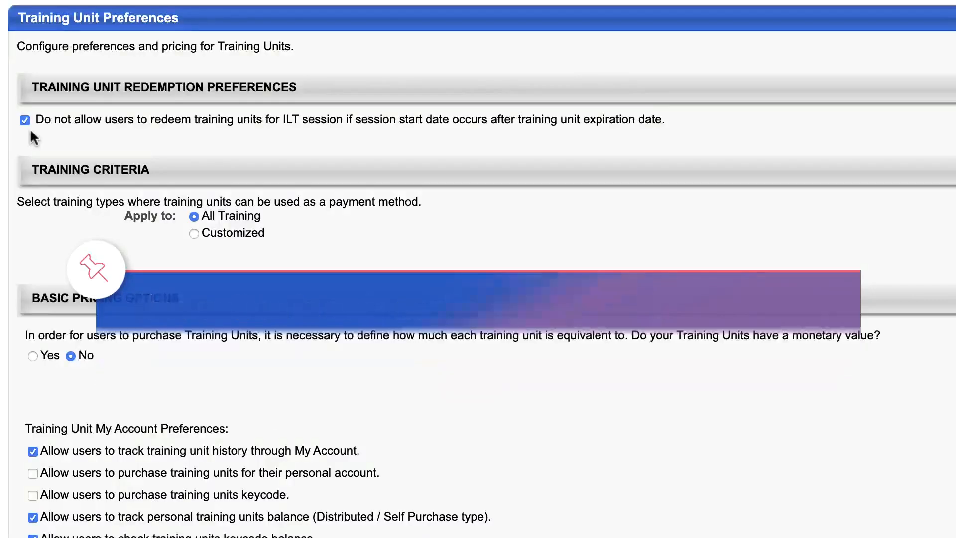
Limit training units to customized training types and give each unit a monetary value of 1 USD.
left_click(195, 233)
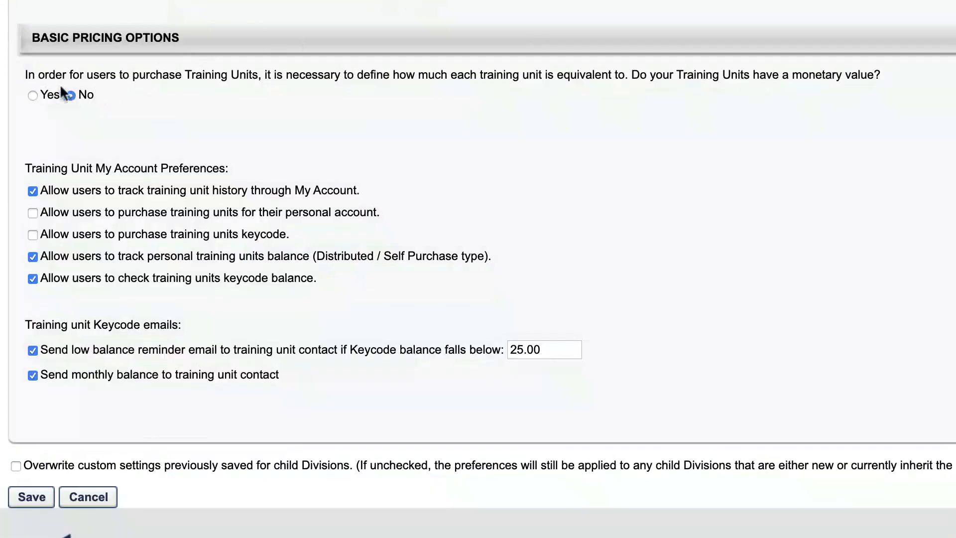
left_click(31, 96)
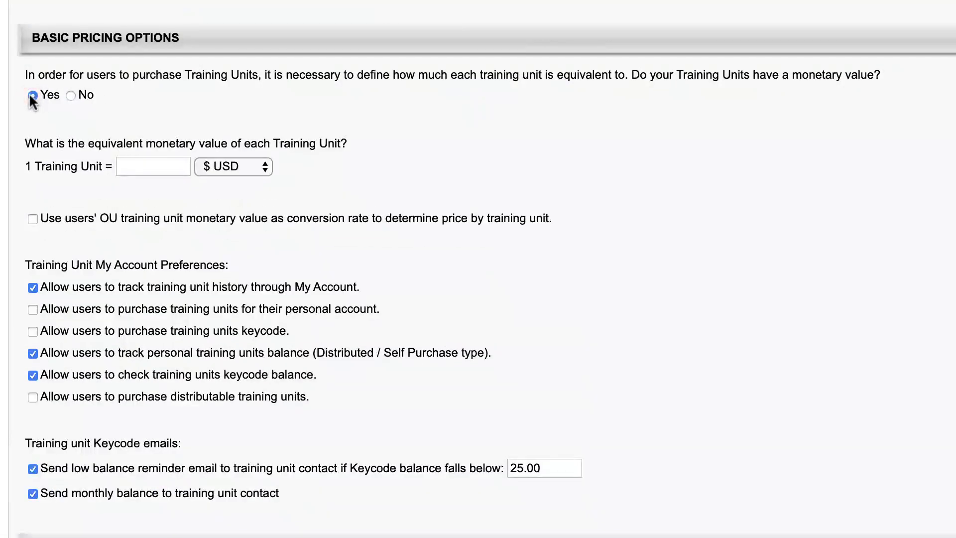
left_click(128, 161)
type("1")
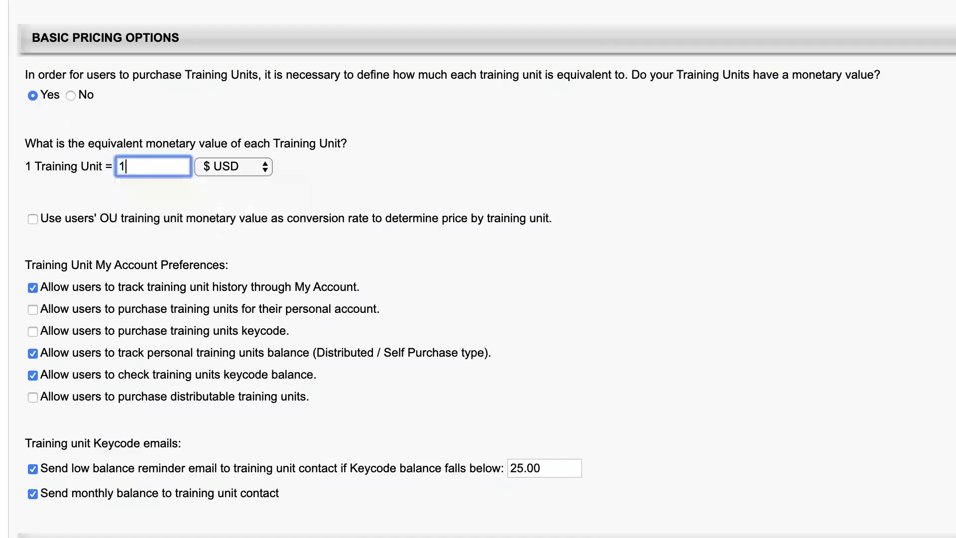
Let users buy training units for their own account, by keycode, and as distributable units.
left_click(224, 195)
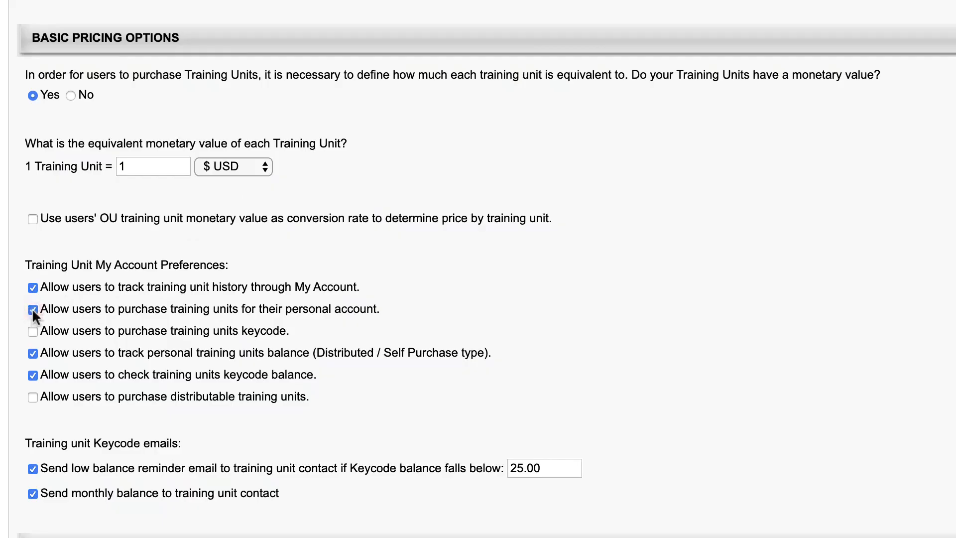
left_click(33, 331)
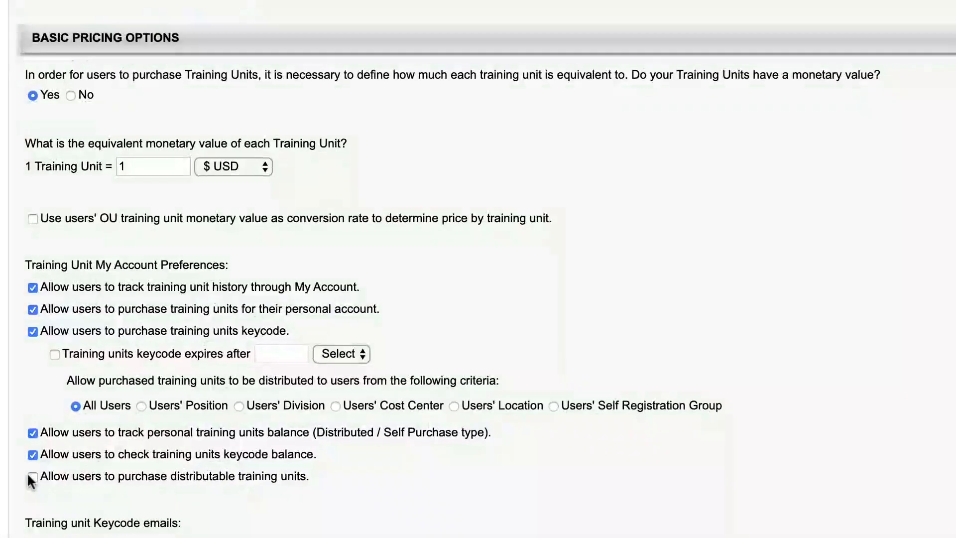
left_click(33, 476)
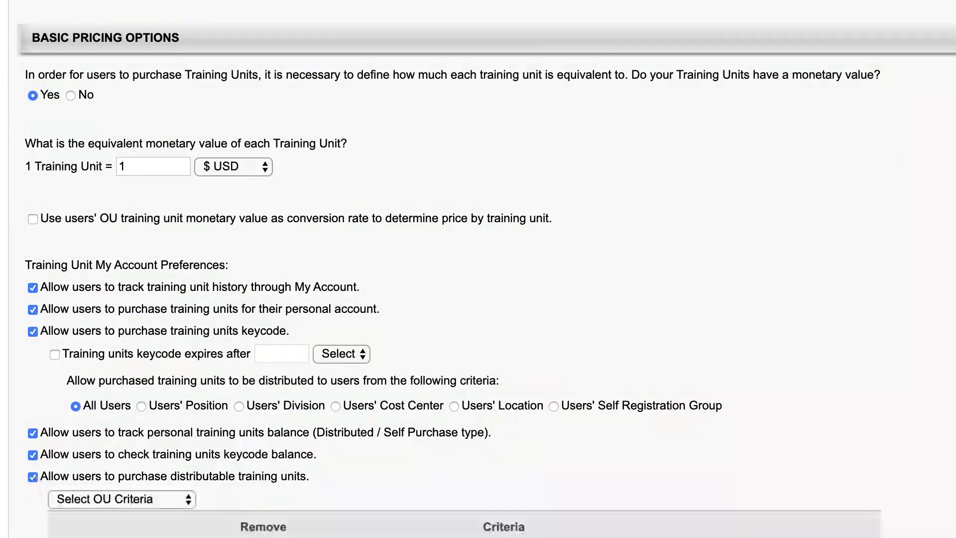
scroll(184, 80, "down", 10)
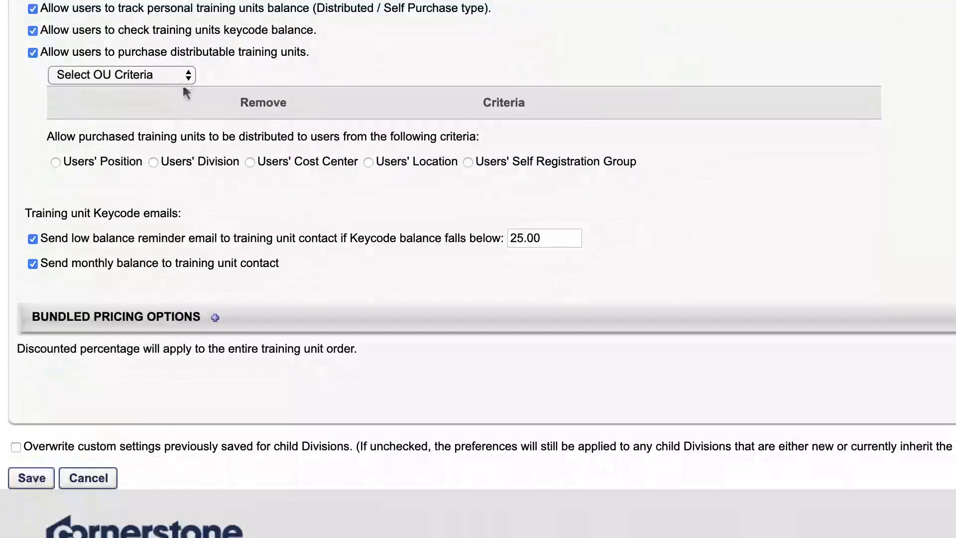
Restrict distributable unit purchases to one user, found by a last-name search.
left_click(185, 75)
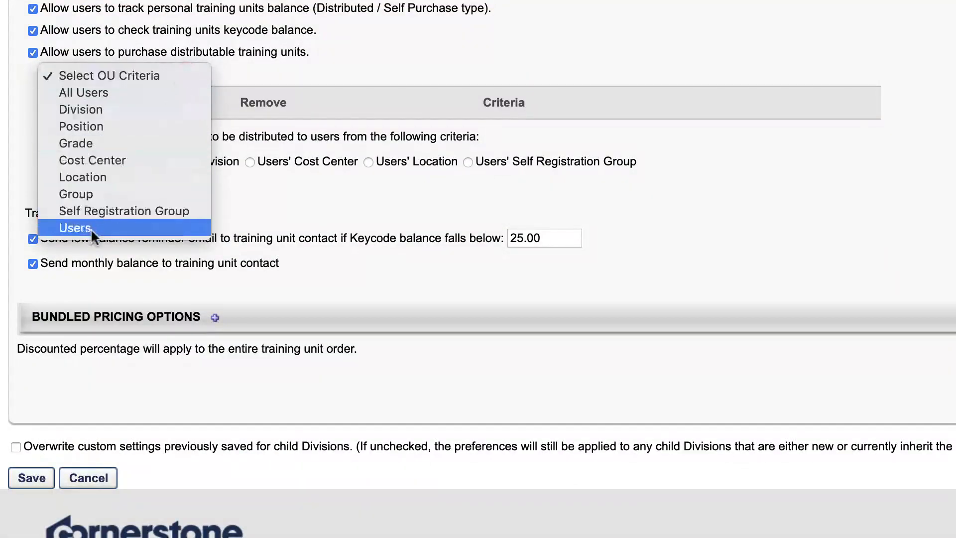
left_click(90, 228)
left_click(207, 75)
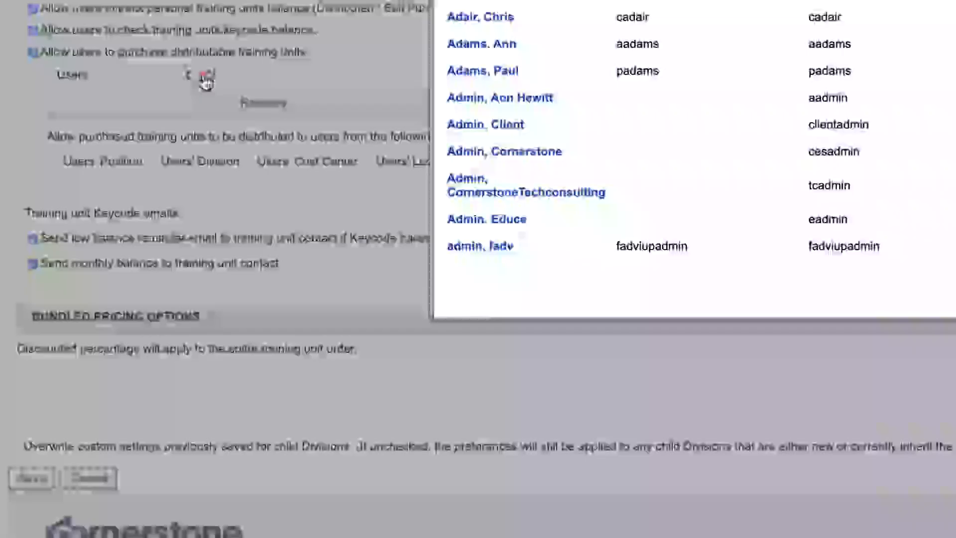
type("bradley")
left_click(736, 134)
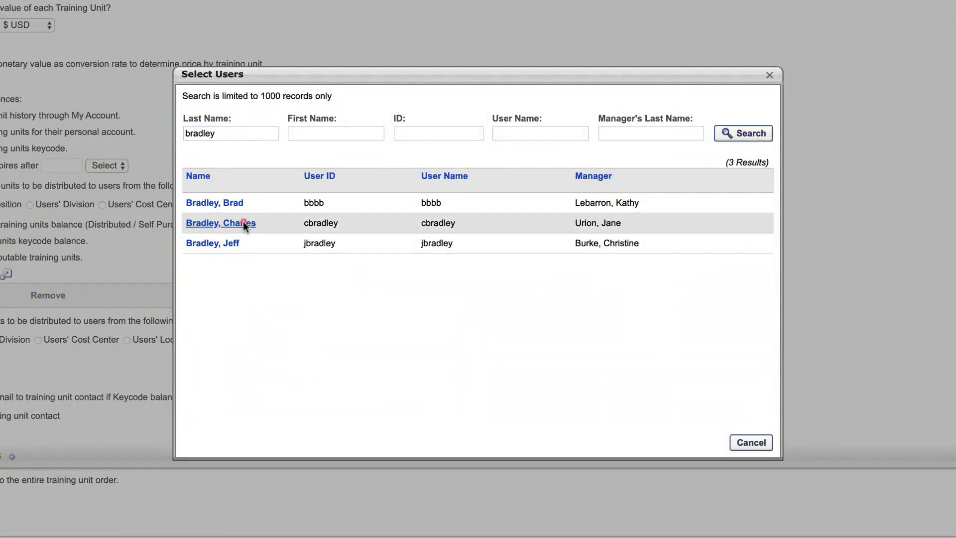
left_click(244, 223)
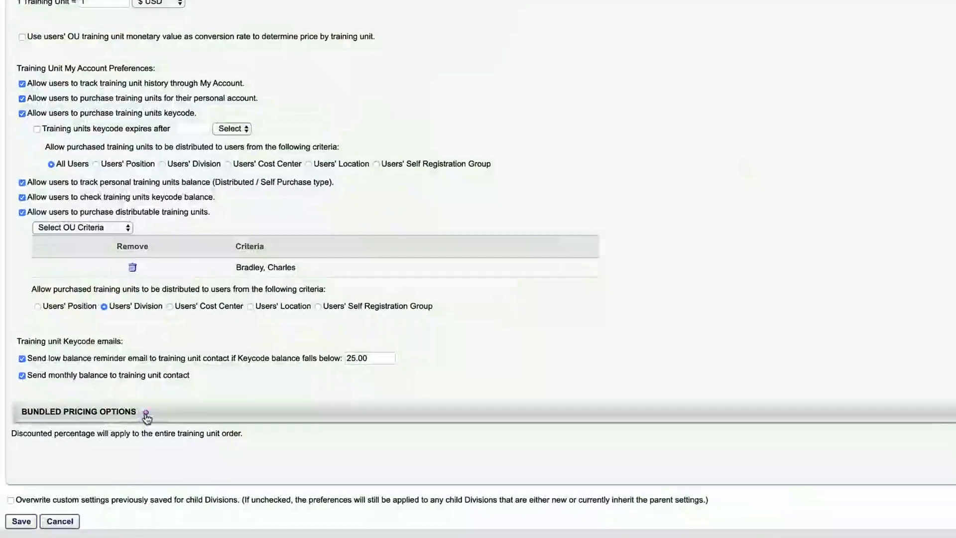
Add bundled pricing tiers: 0.01–99 units at 0% and 99.01–499 units at 10%.
left_click(213, 348)
left_click(65, 478)
type("99")
left_click(695, 479)
type("0")
left_click(911, 478)
left_click(146, 412)
type("499")
left_click(694, 498)
type("10")
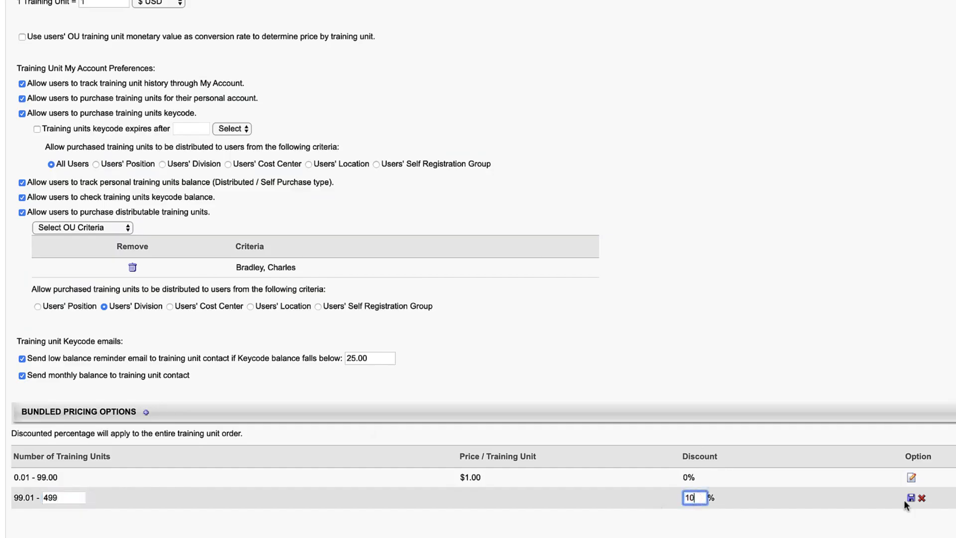
left_click(910, 497)
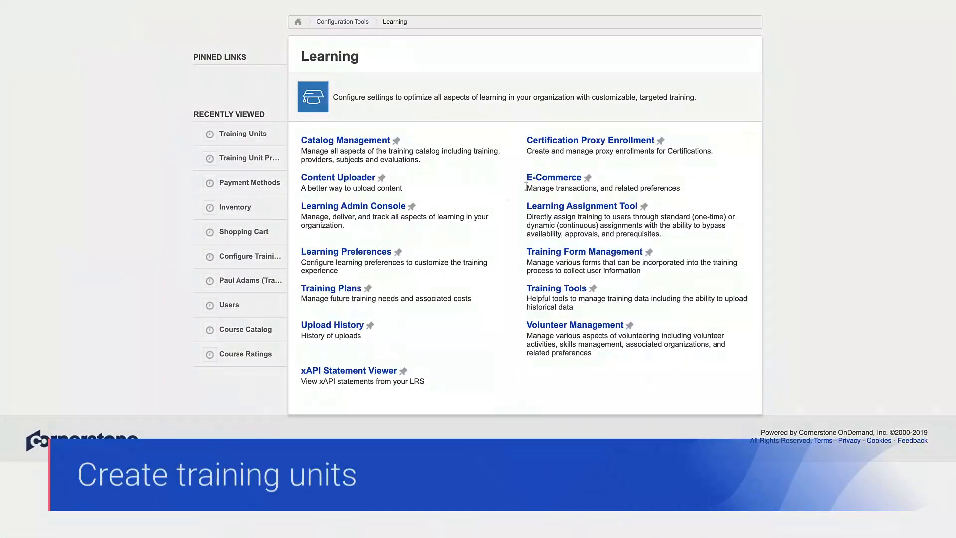
Create a training unit assignment titled 'Sales Training - Distributed', keeping the one-time Standard type.
left_click(552, 181)
left_click(357, 277)
left_click(60, 121)
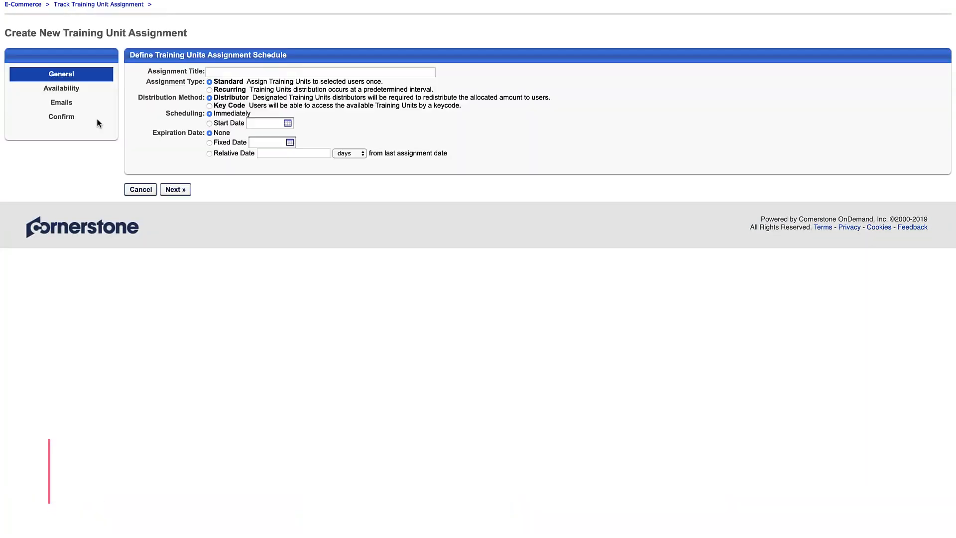
left_click(218, 72)
type("Sales Training - Distributed")
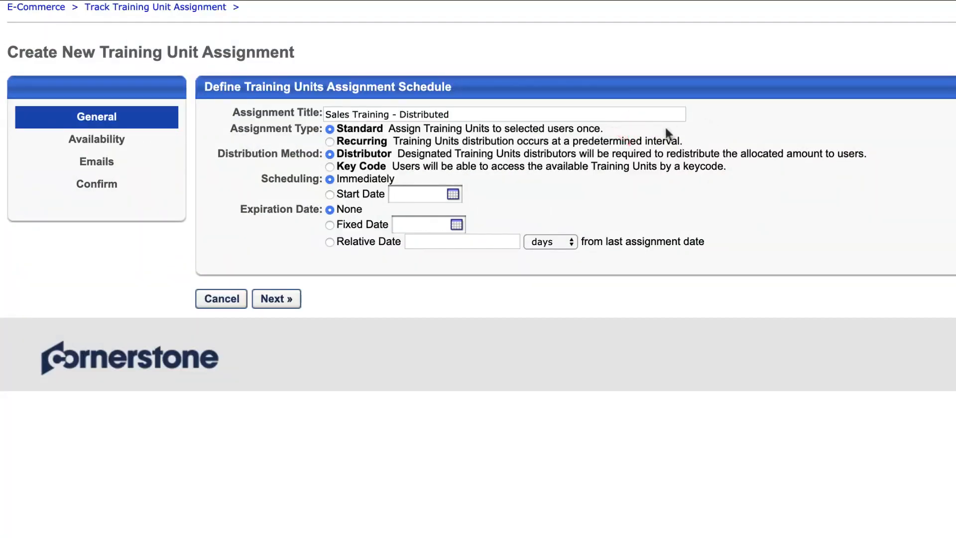
left_click(329, 141)
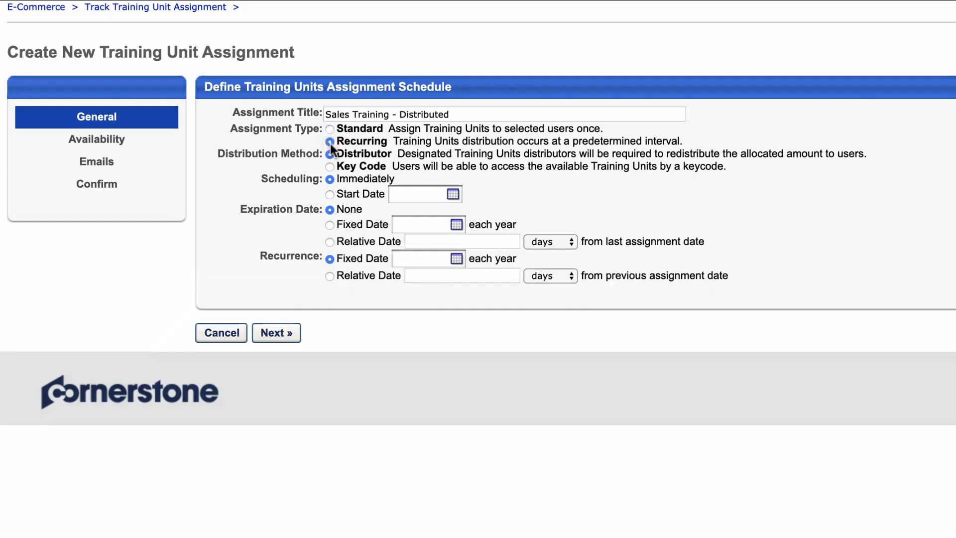
left_click(330, 129)
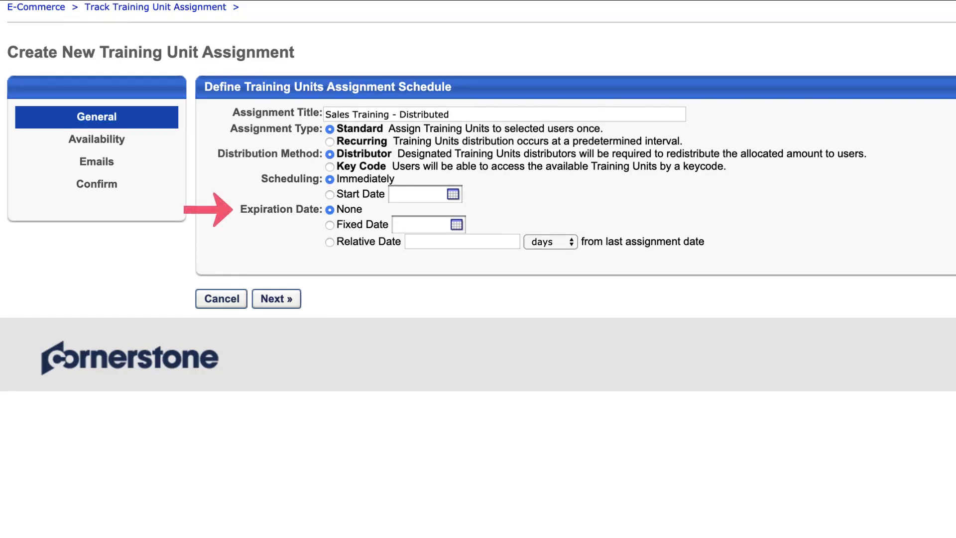
Make the assignment available to the Sales and Service division with 500 units.
left_click(289, 299)
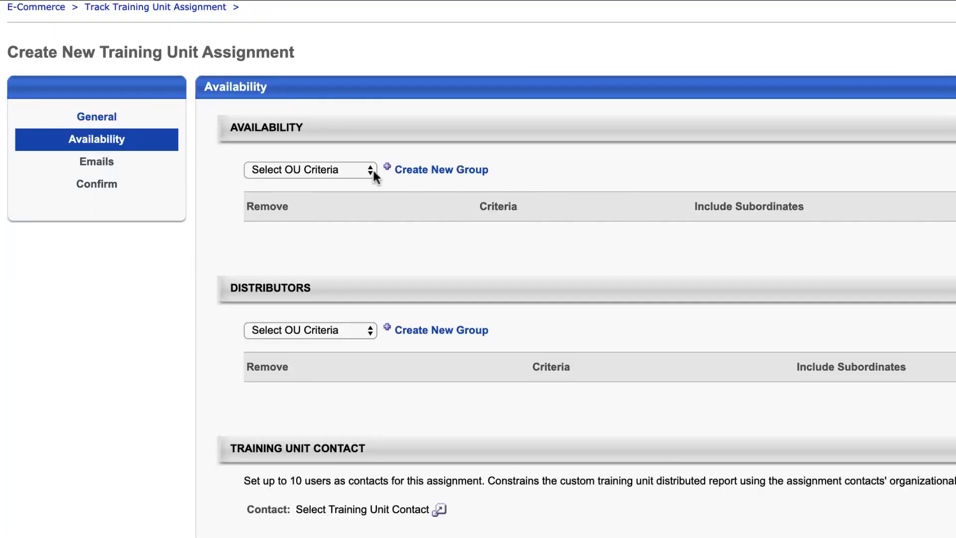
left_click(372, 170)
left_click(360, 199)
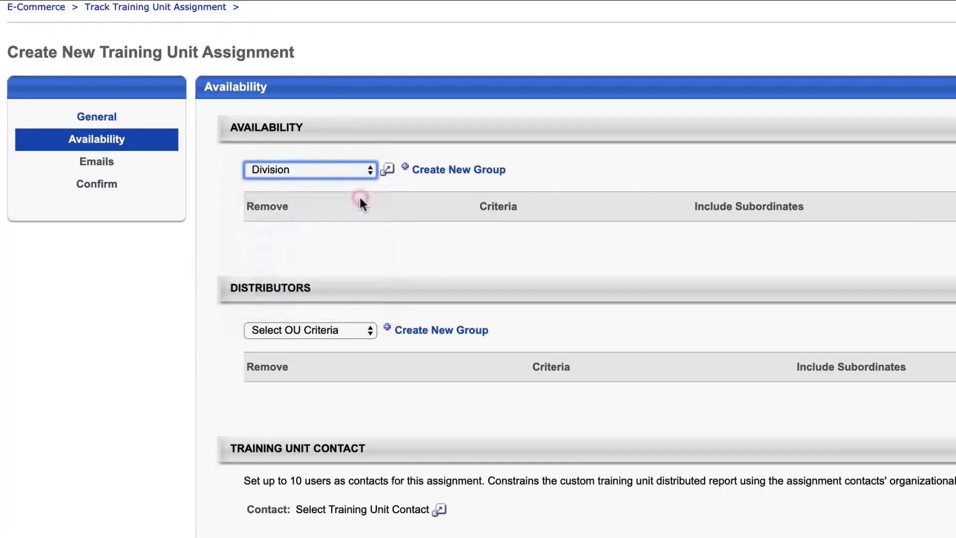
left_click(385, 176)
left_click(173, 173)
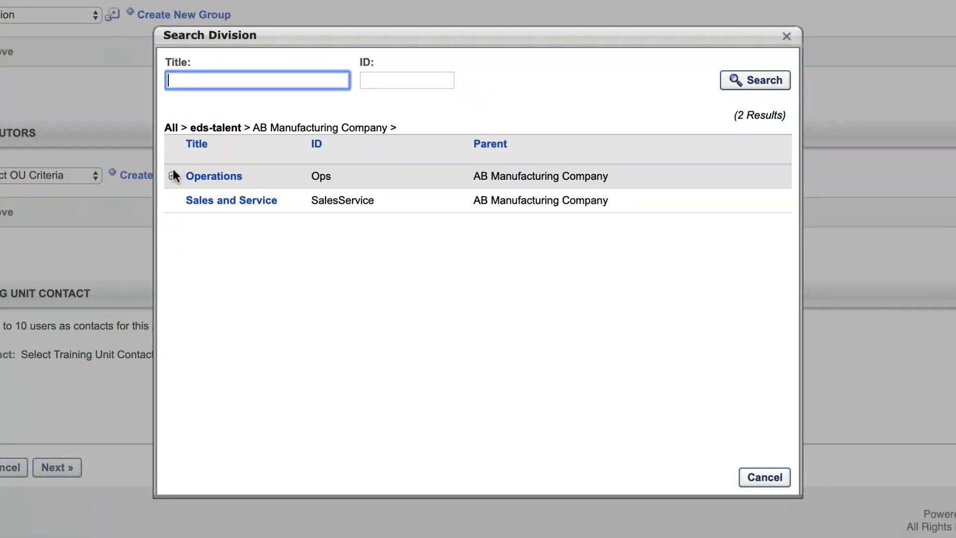
left_click(208, 202)
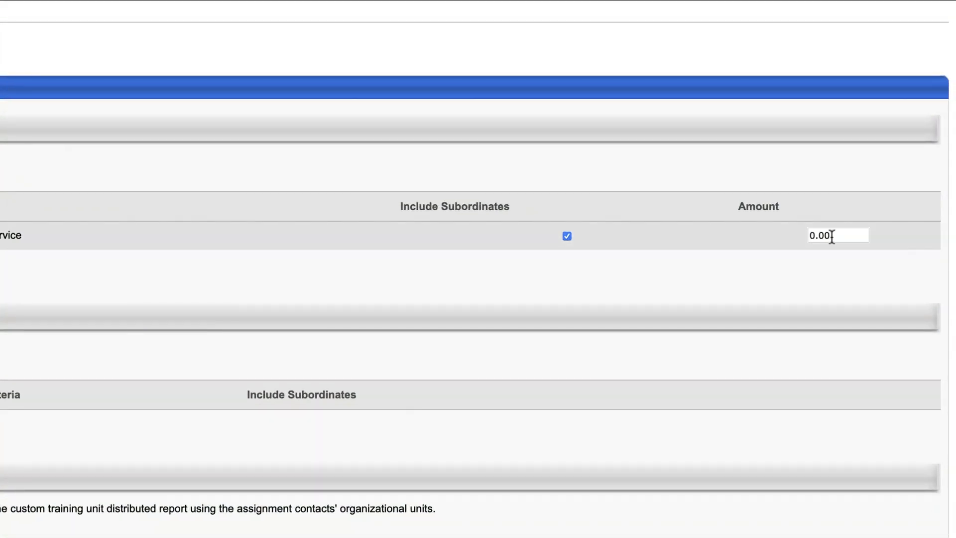
left_click(861, 187)
type("500")
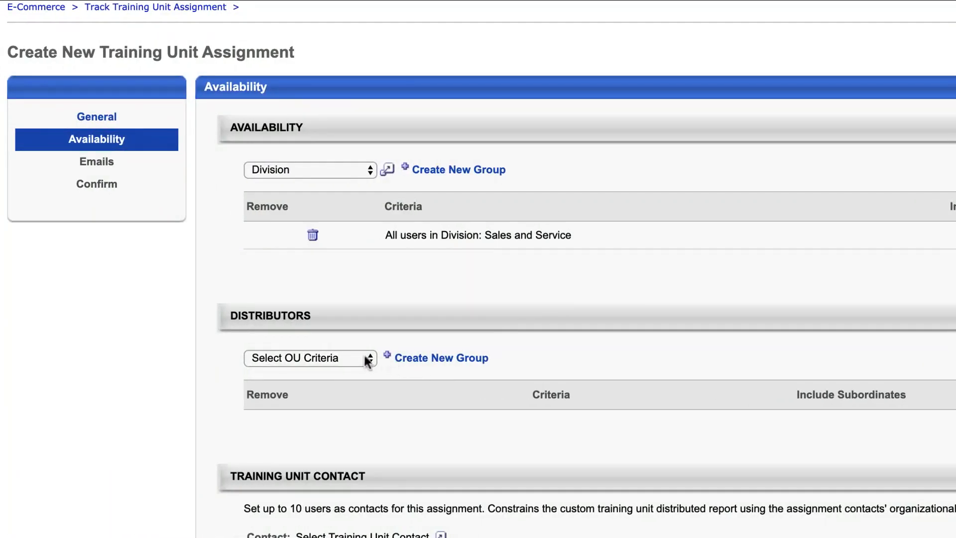
Set the user found by last-name search as the assignment's distributor.
left_click(366, 358)
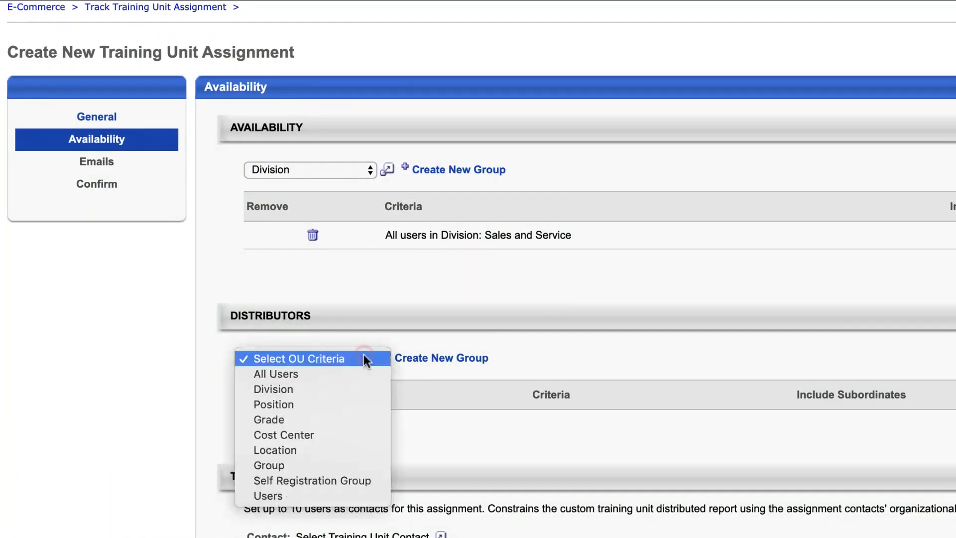
left_click(306, 495)
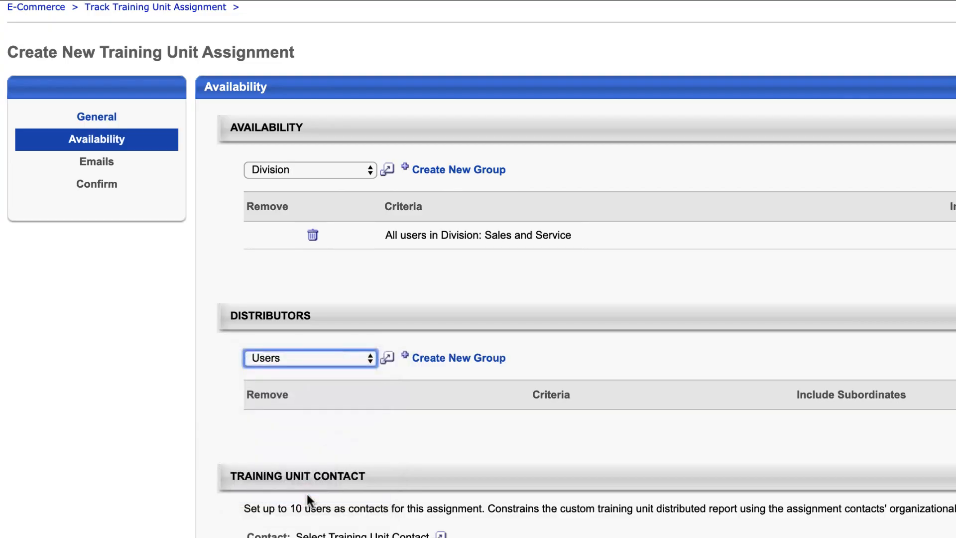
left_click(387, 366)
left_click(463, 260)
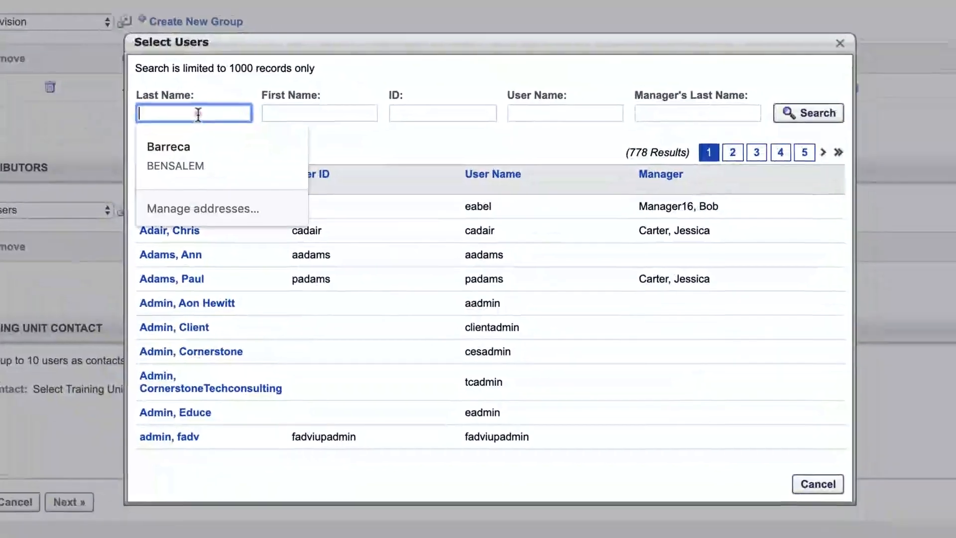
type("bradley")
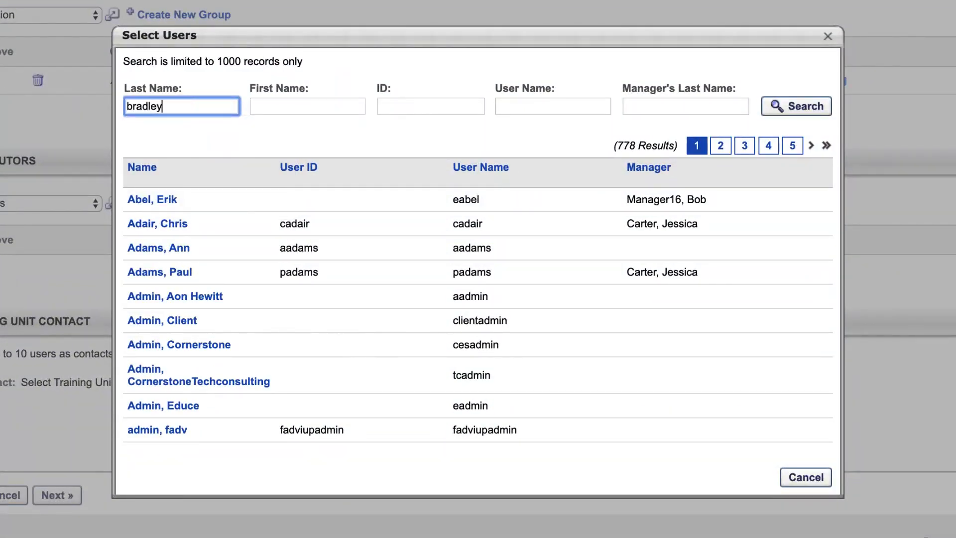
left_click(802, 117)
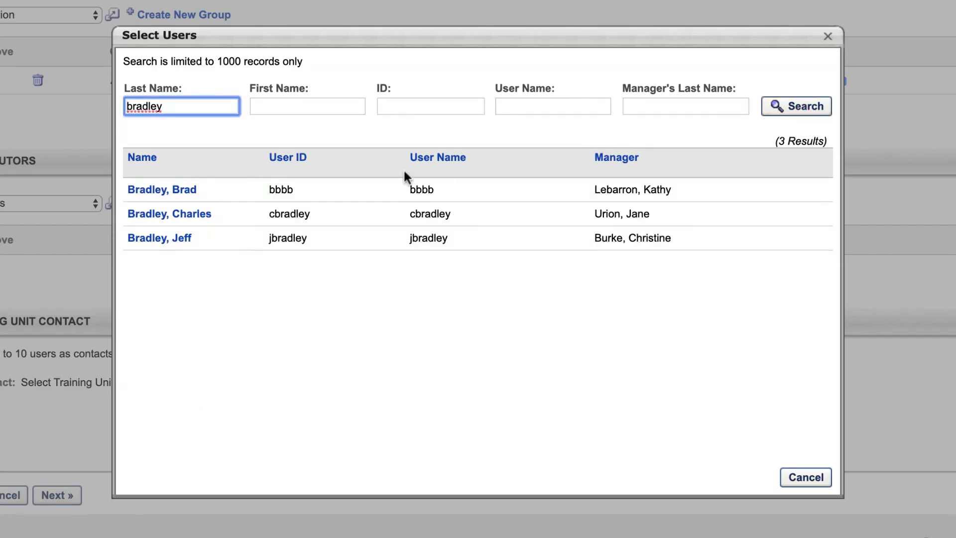
left_click(208, 214)
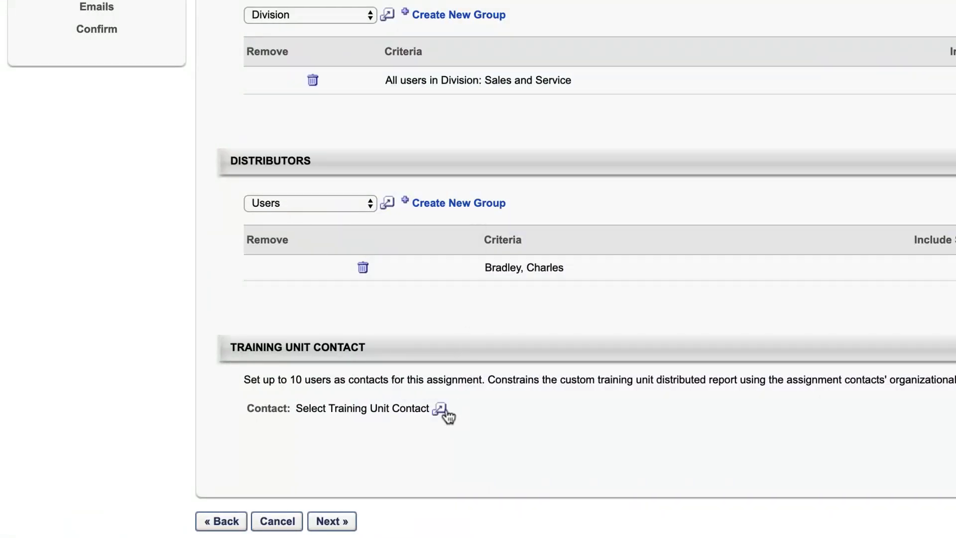
Set the same user as the training unit contact.
left_click(439, 409)
left_click(182, 107)
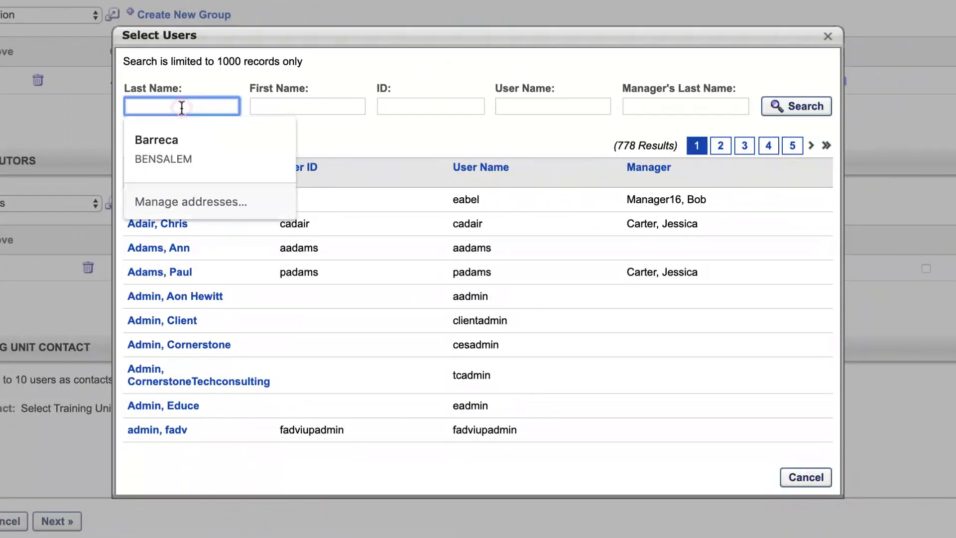
type("bradley")
left_click(802, 111)
left_click(205, 215)
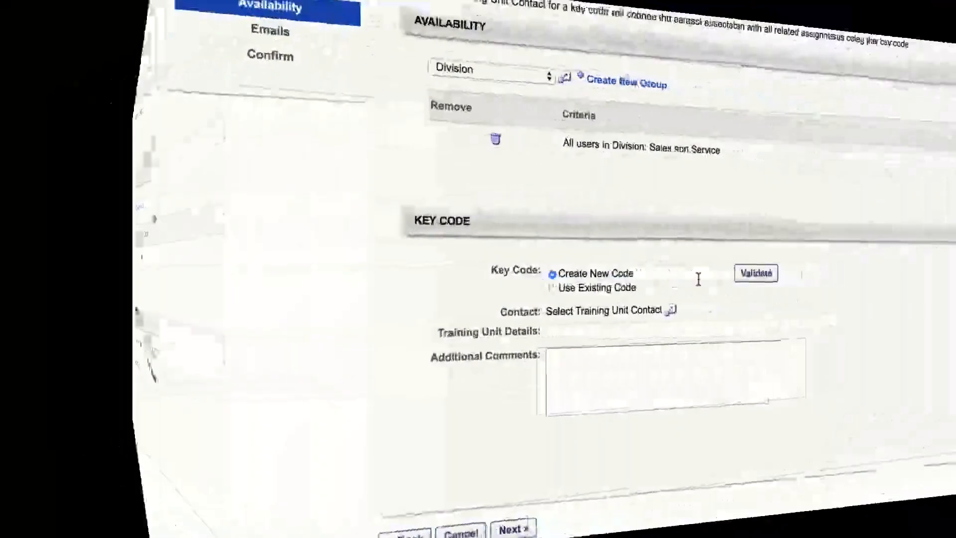
left_click(525, 280)
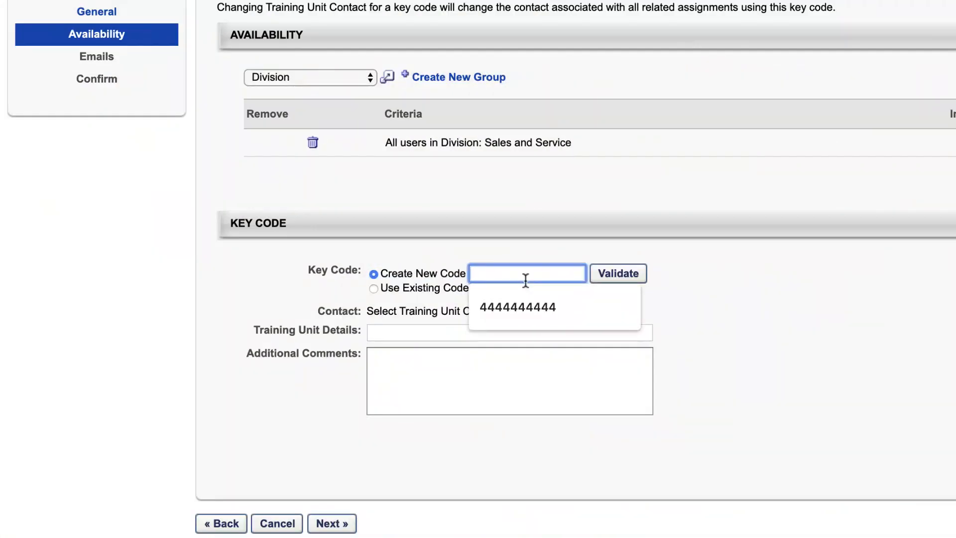
Create and validate key code 2019KeyCode, assigning a user found by last name as its contact.
type("2019")
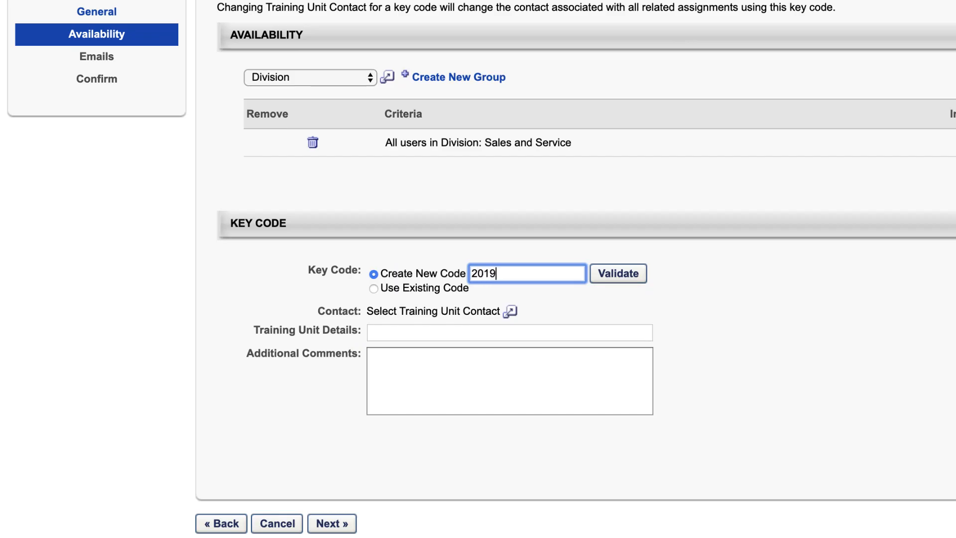
type("KeyCode")
left_click(635, 282)
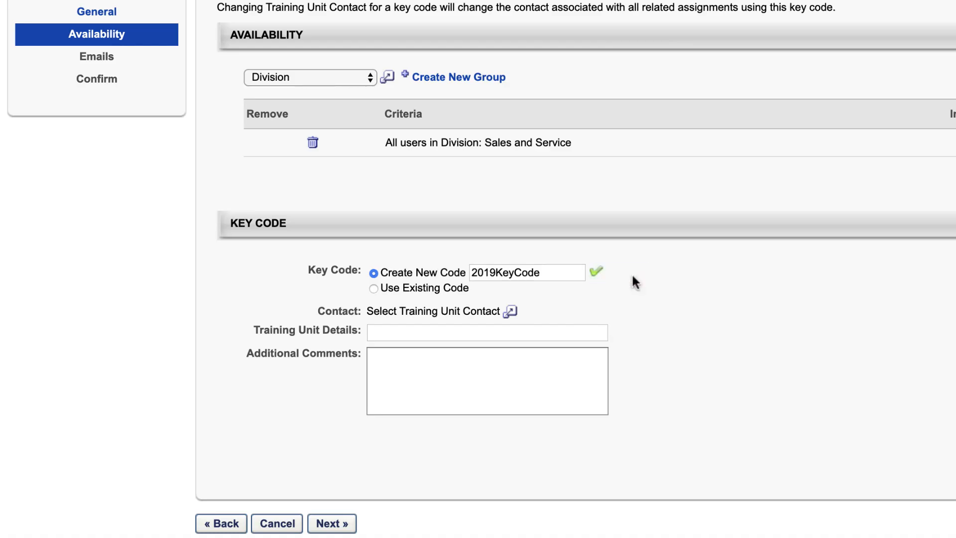
left_click(511, 312)
type("rigg")
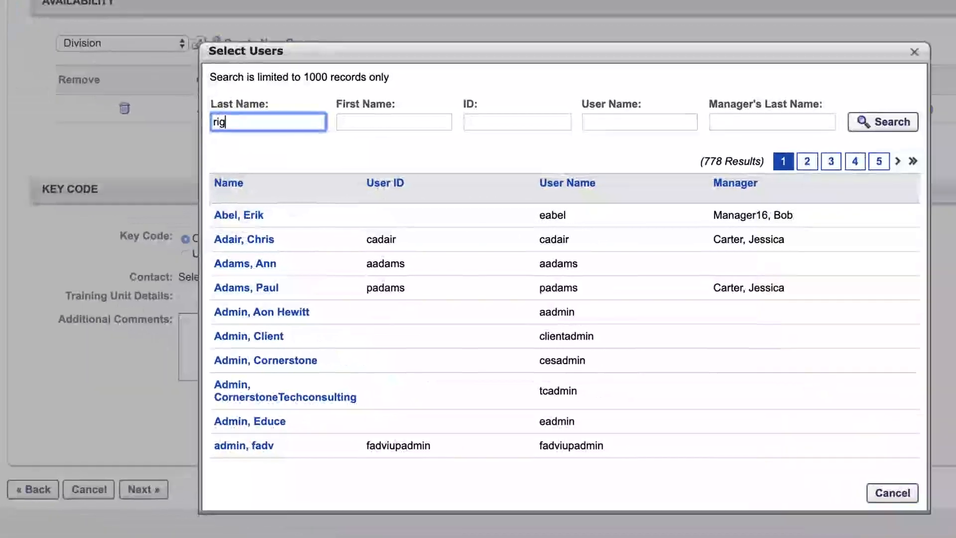
left_click(809, 110)
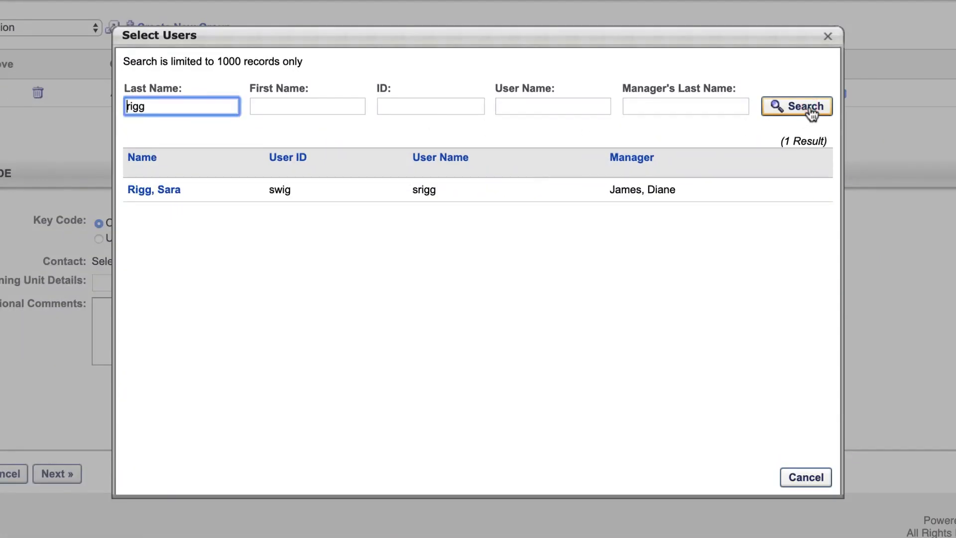
left_click(132, 192)
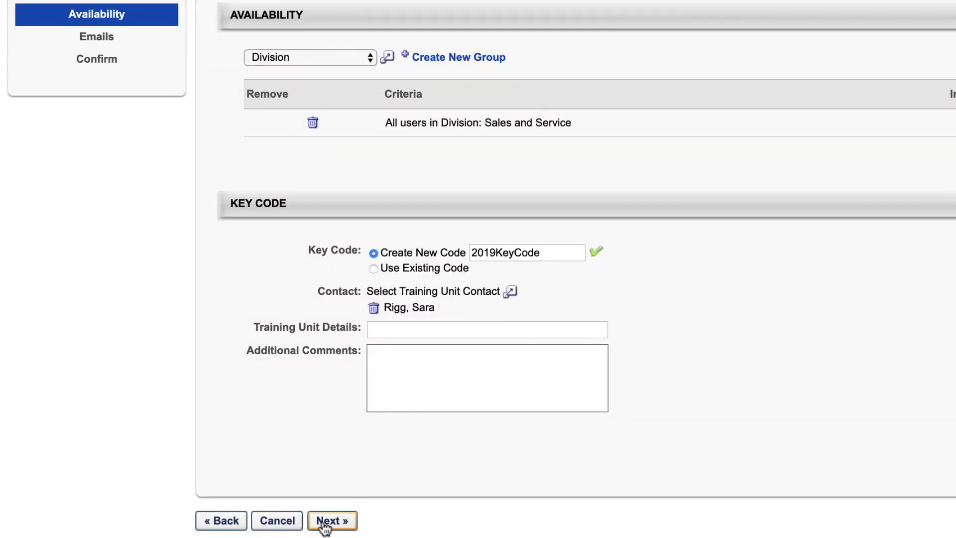
Move past the Availability and Emails steps and save the 'Sales Training - Distributed' assignment.
left_click(329, 522)
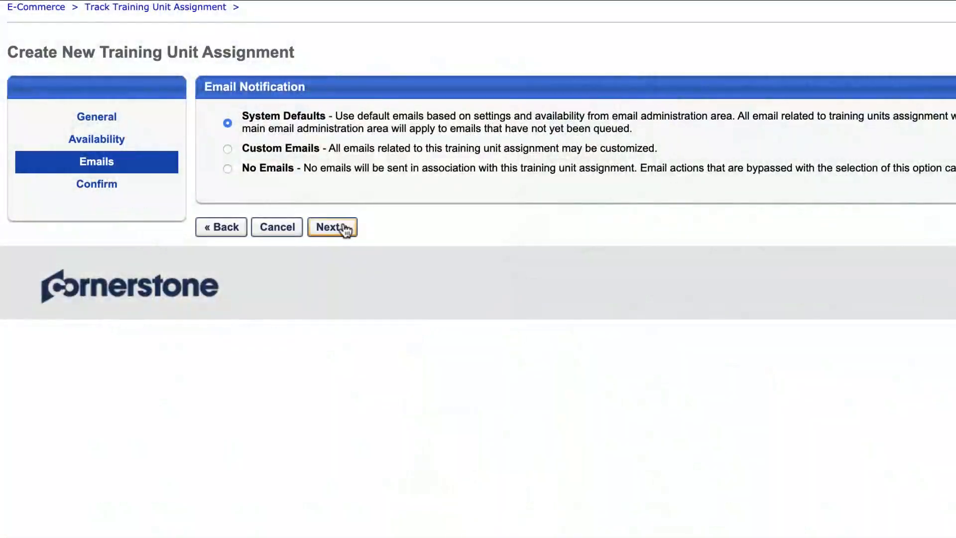
left_click(331, 228)
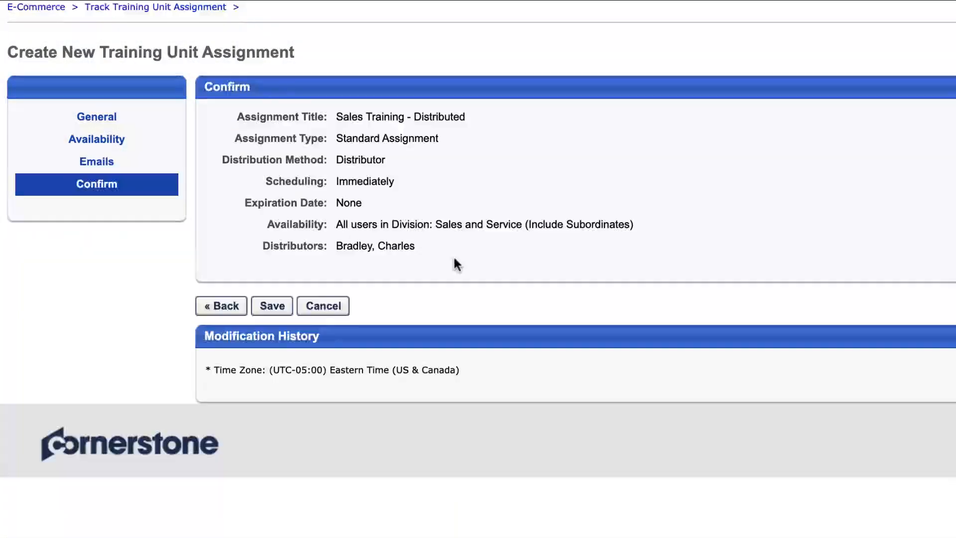
left_click(266, 306)
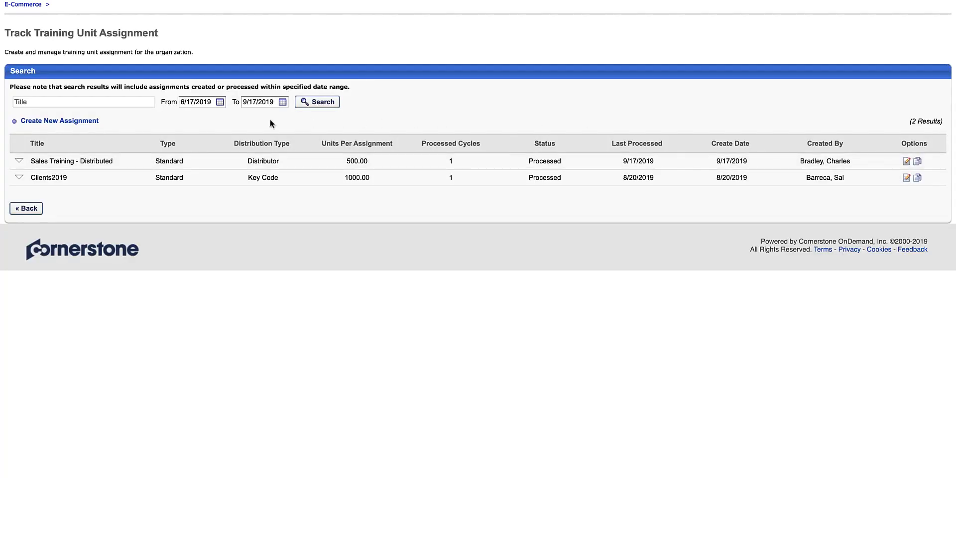
Open the 500.00-unit distribution of 'Sales Training - Distributed' for editing and save it.
left_click(20, 162)
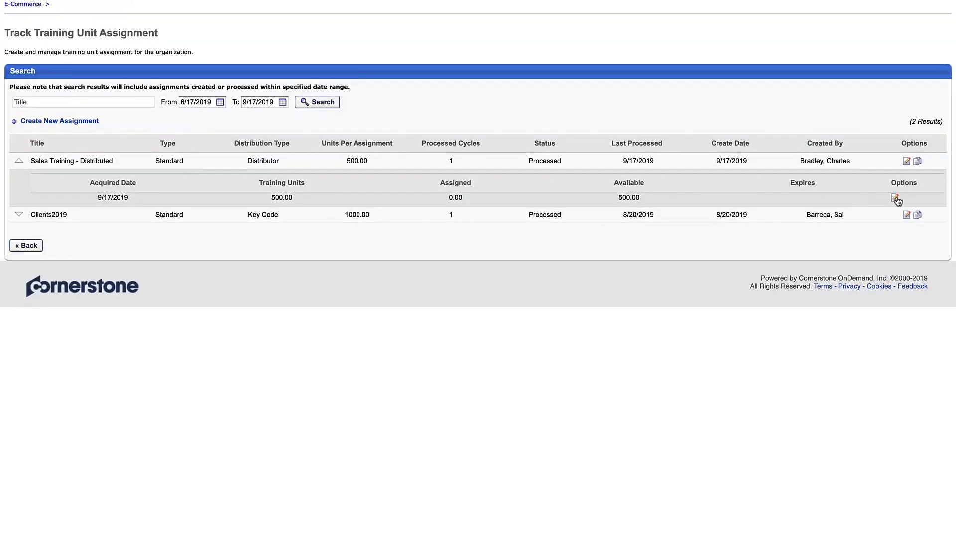
left_click(896, 199)
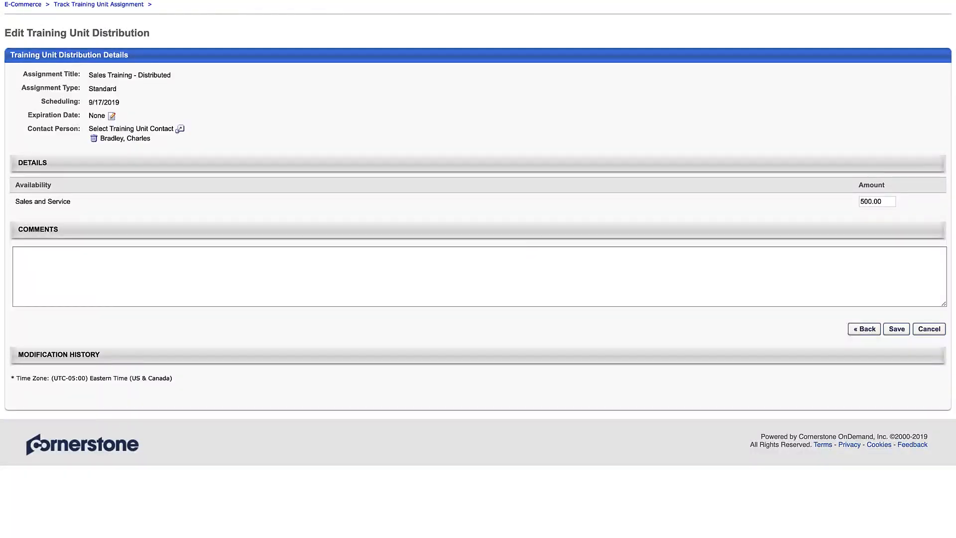
left_click(897, 329)
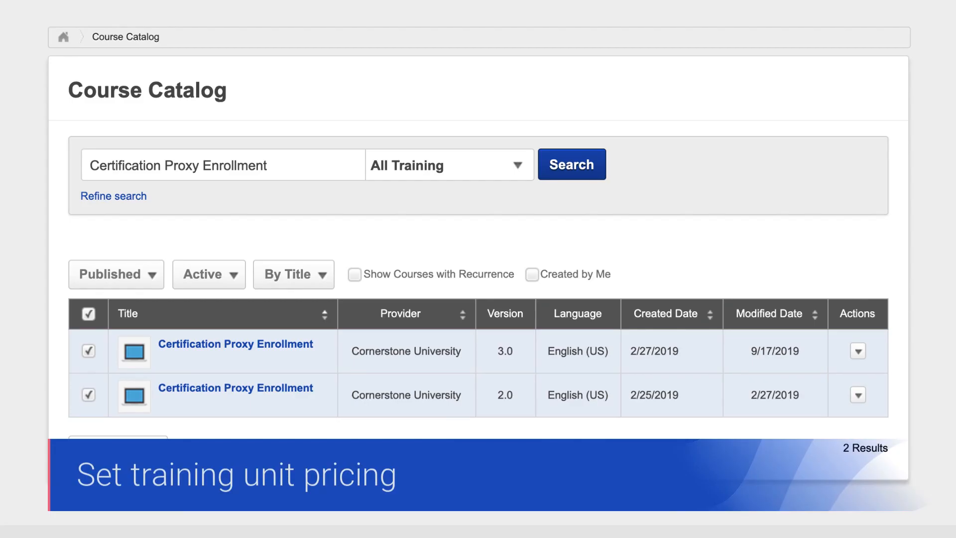
Edit the version 3.0 Certification Proxy Enrollment course and show its Pricing tab.
left_click(857, 351)
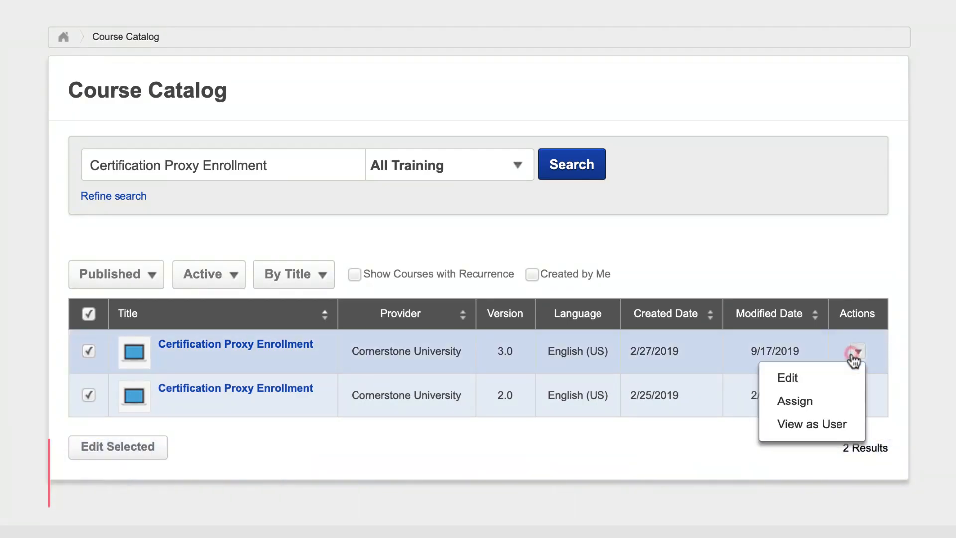
left_click(826, 379)
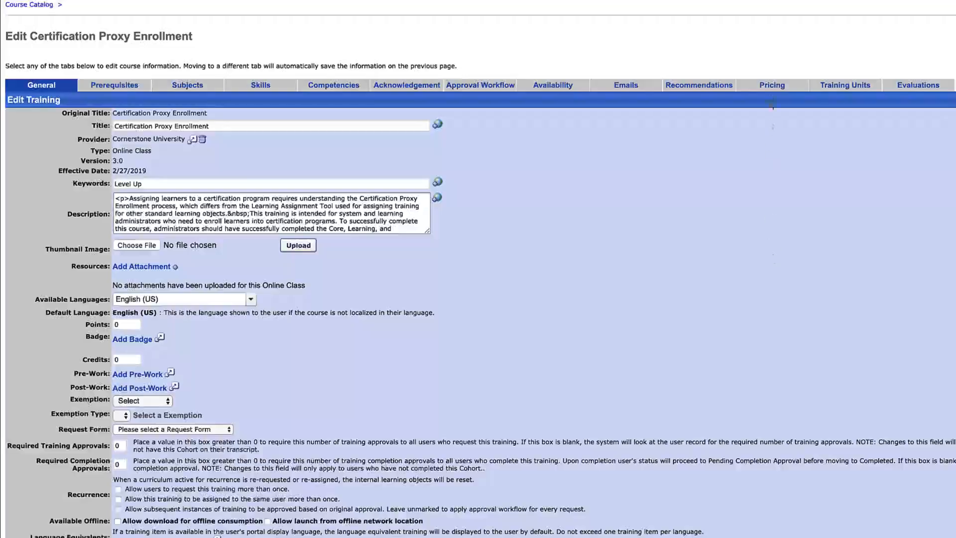
left_click(772, 86)
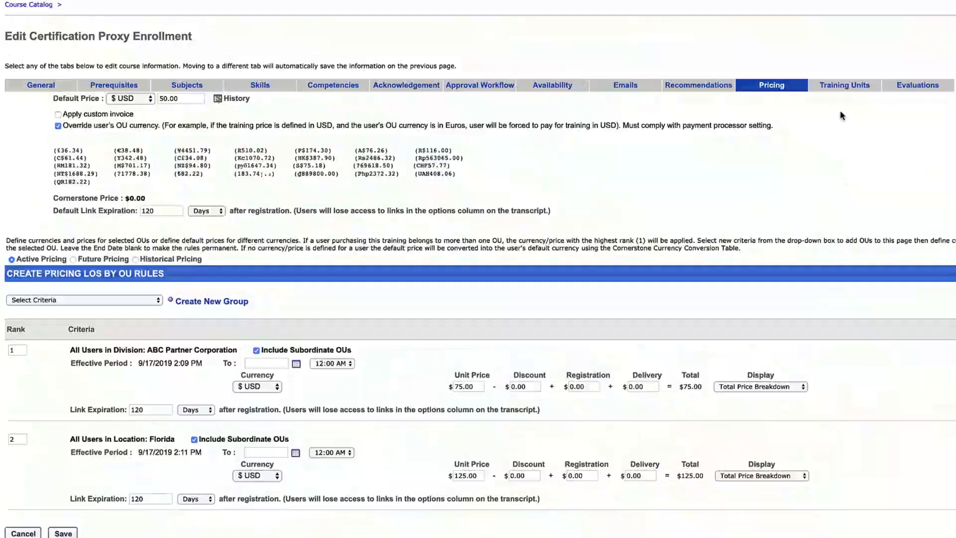
Show the Training Units settings of the Certification Proxy Enrollment course.
left_click(845, 89)
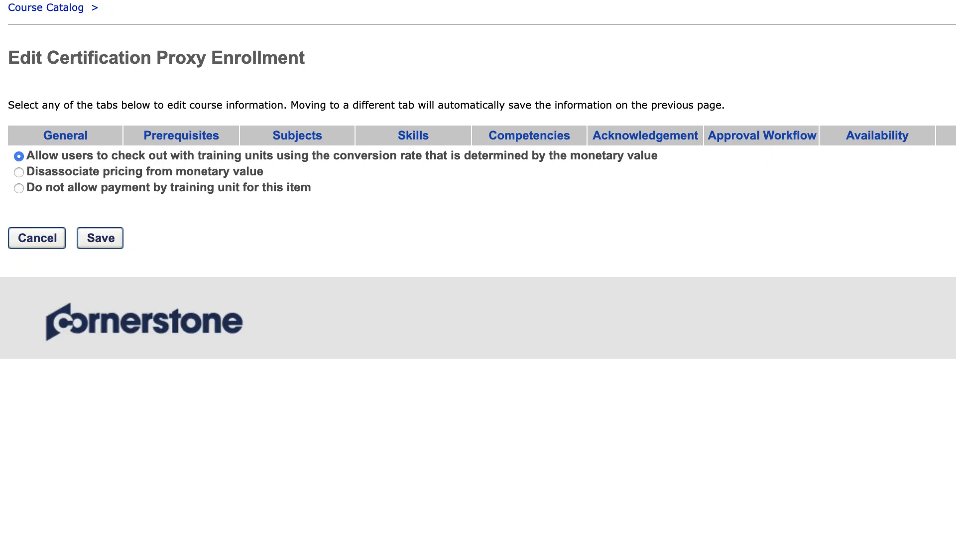
Disassociate unit pricing with a 200 default unit price, then disallow training unit payment.
left_click(20, 171)
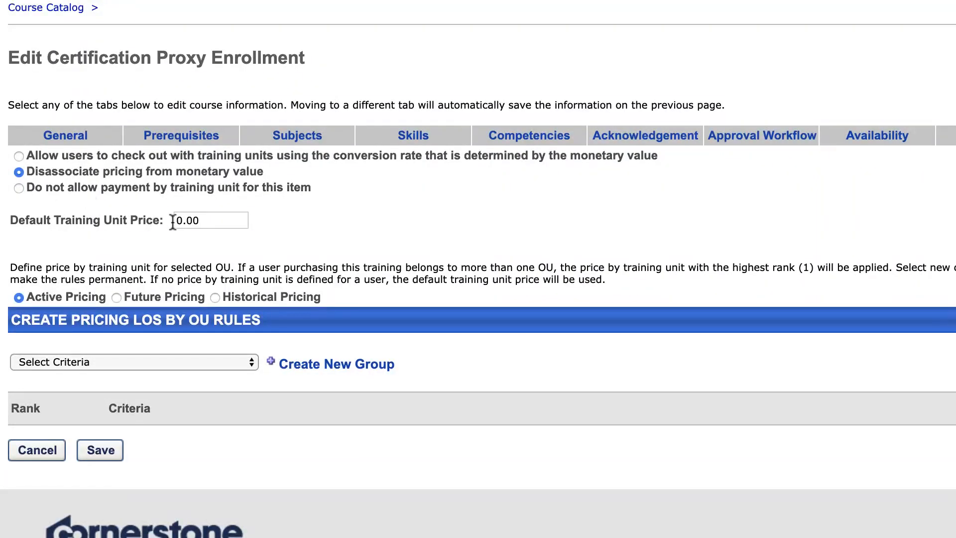
left_click(217, 223)
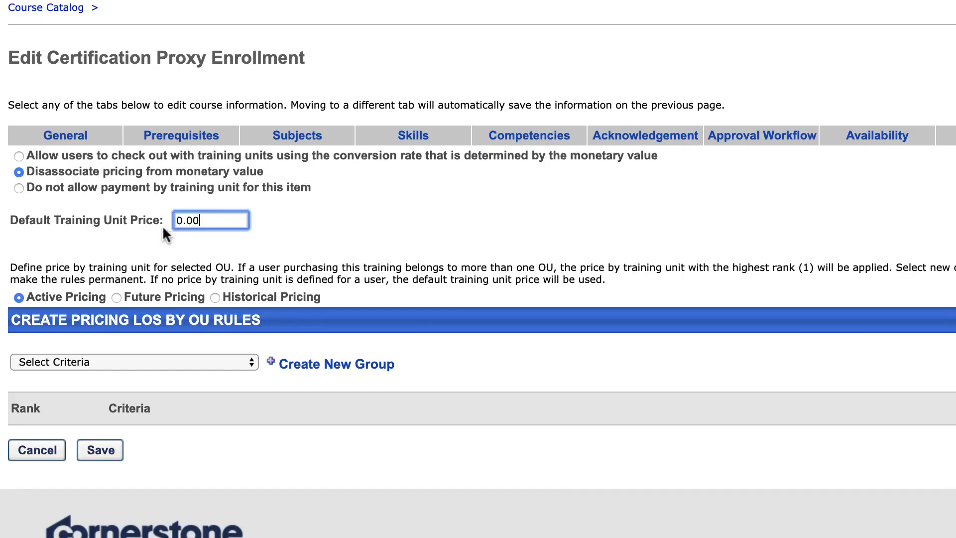
key("BackSpace")
key("BackSpace")
key("BackSpace")
key("BackSpace")
type("200")
key("Tab")
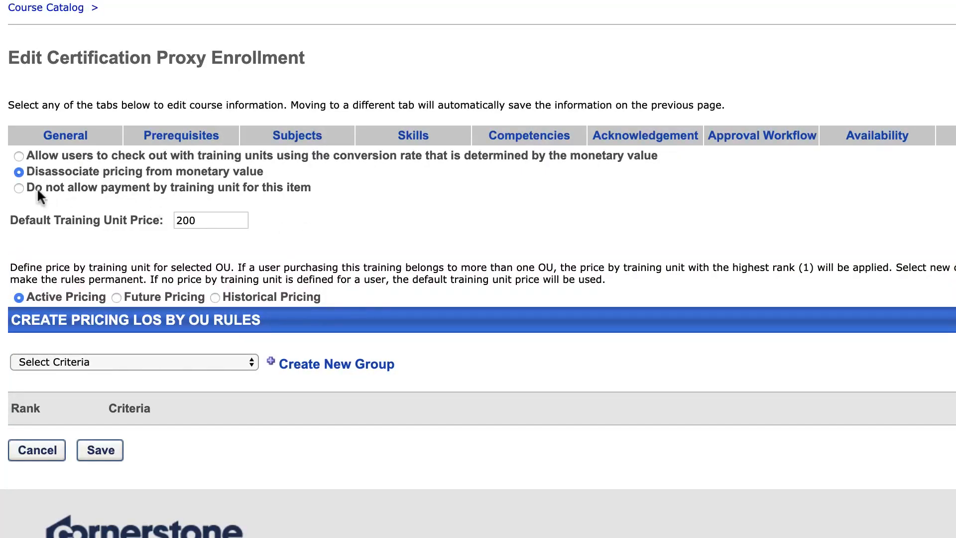
left_click(19, 188)
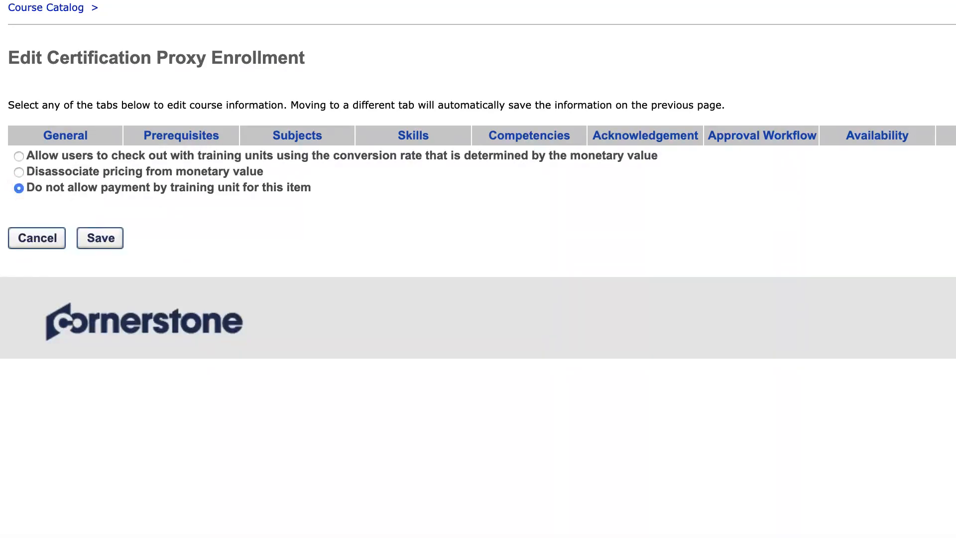